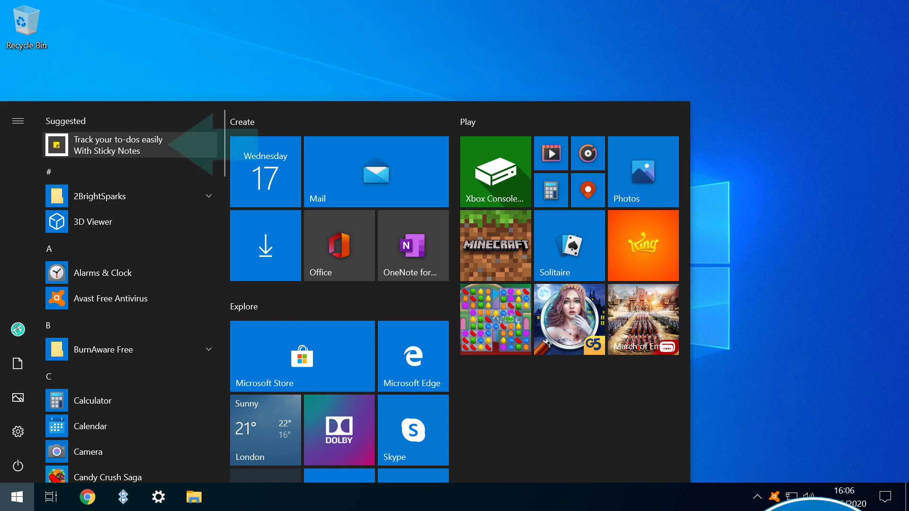
Step: Choose to turn off all suggestions from the Sticky Notes suggestion in the Start menu
{"action": "right_click", "coordinate": [193, 154]}
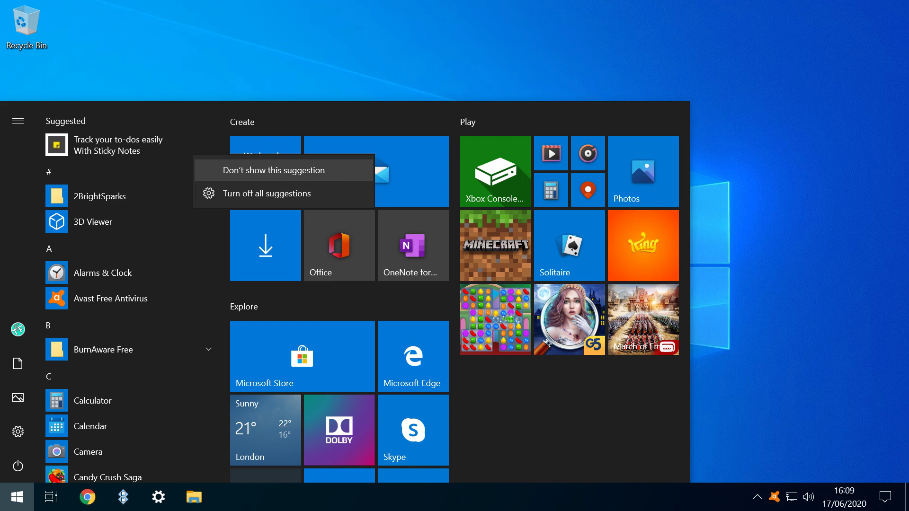
{"action": "key", "text": "Down"}
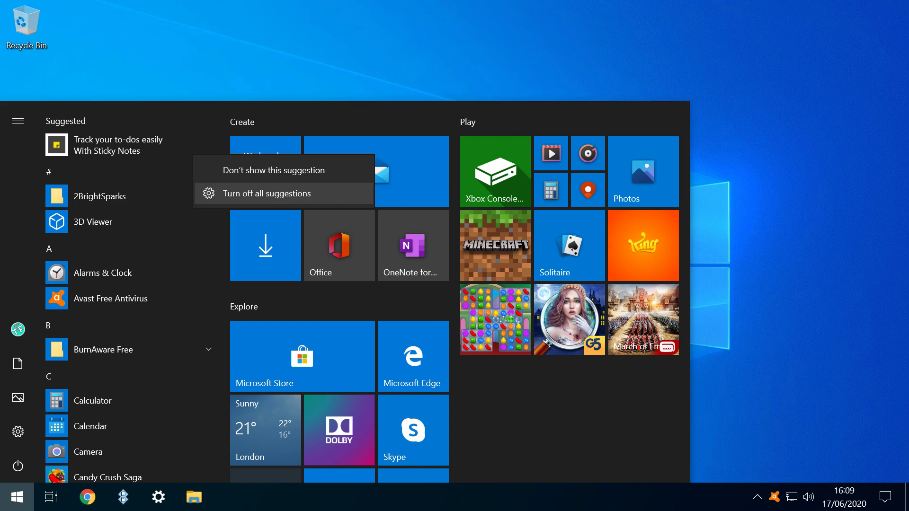
{"action": "key", "text": "Return"}
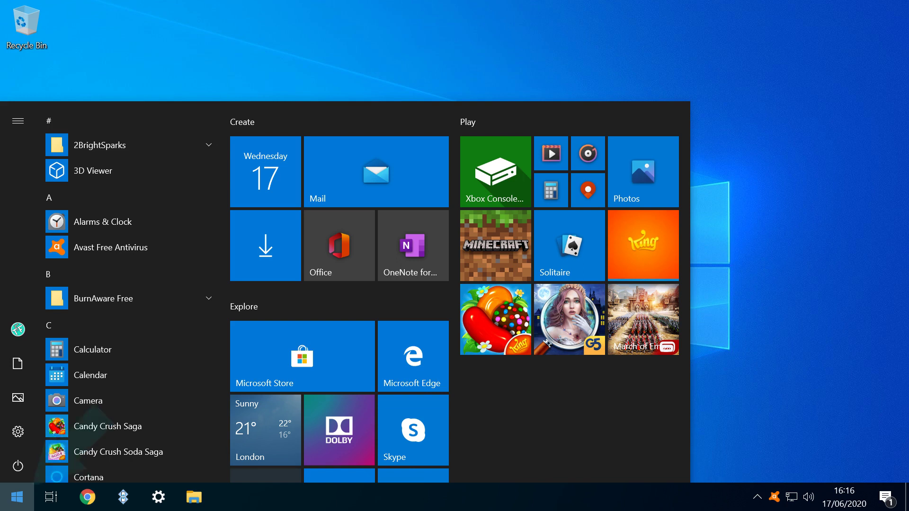
Step: Search for "start", open the Start settings and turn off occasional suggestions in Start
{"action": "type", "text": "start"}
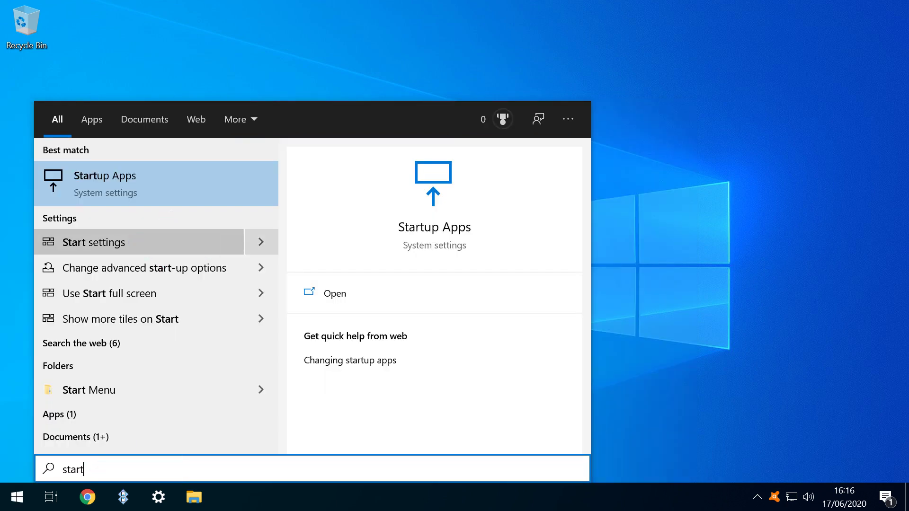
{"action": "key", "text": "Return"}
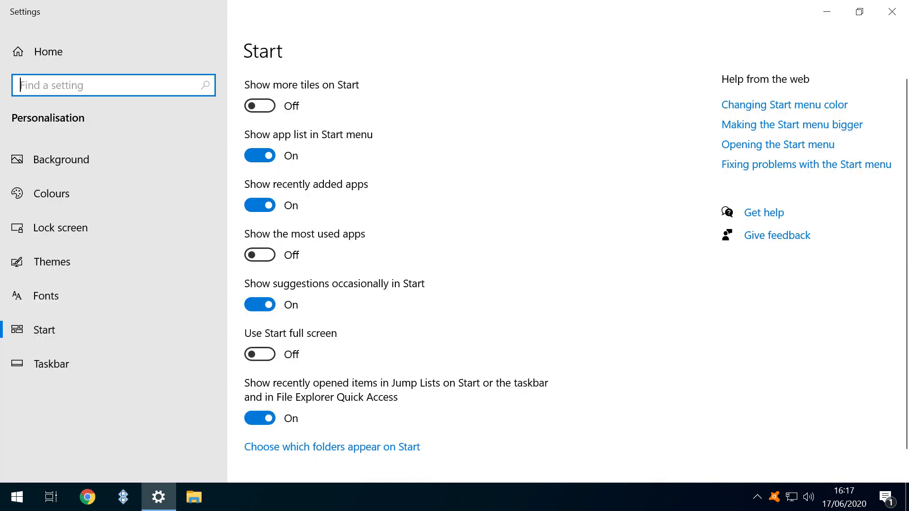
{"action": "left_click", "coordinate": [260, 304]}
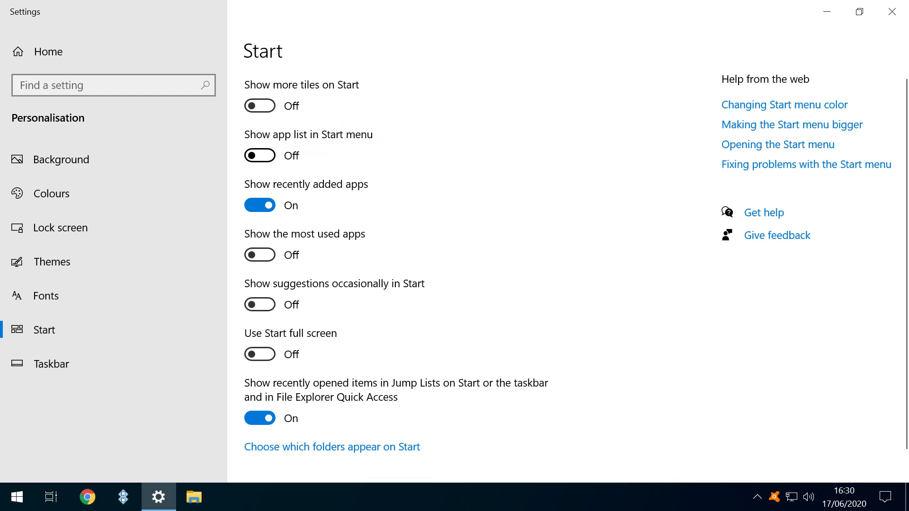
Step: Check the Start menu's layout, turn on full-screen Start and view the result
{"action": "key", "text": "super"}
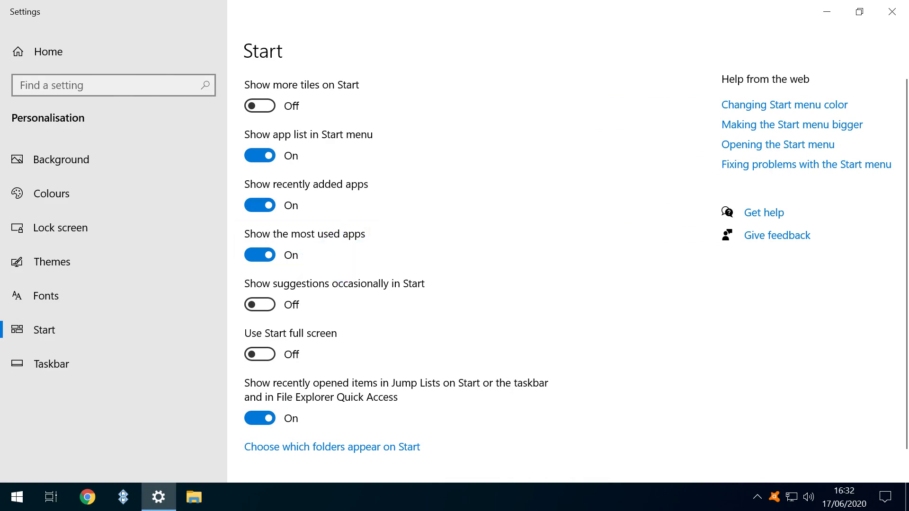
{"action": "key", "text": "super"}
{"action": "left_click", "coordinate": [260, 354]}
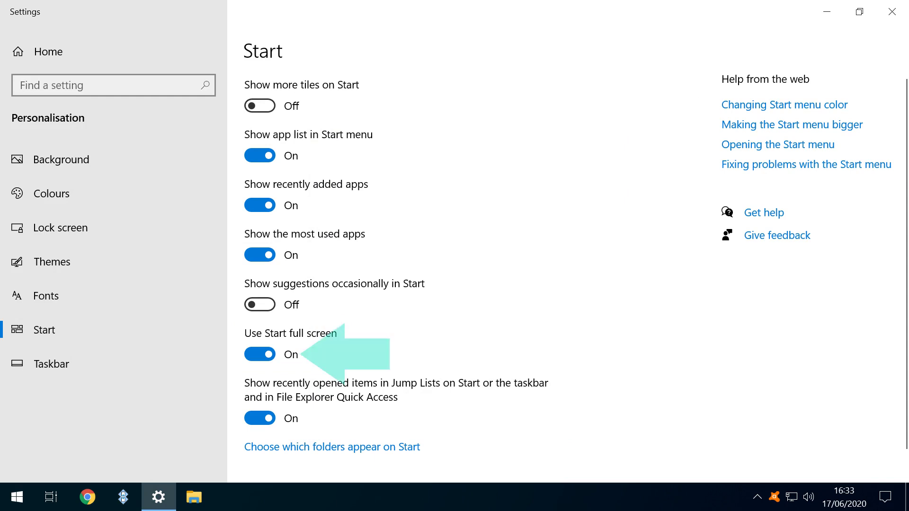
{"action": "key", "text": "super"}
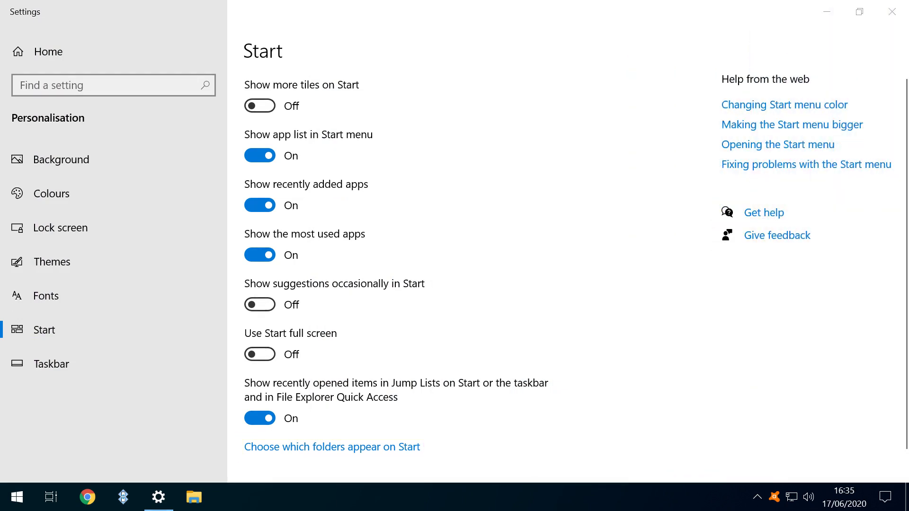
Step: Open the settings for which folders appear on Start and examine the Start menu's current folder shortcuts
{"action": "left_click", "coordinate": [332, 447]}
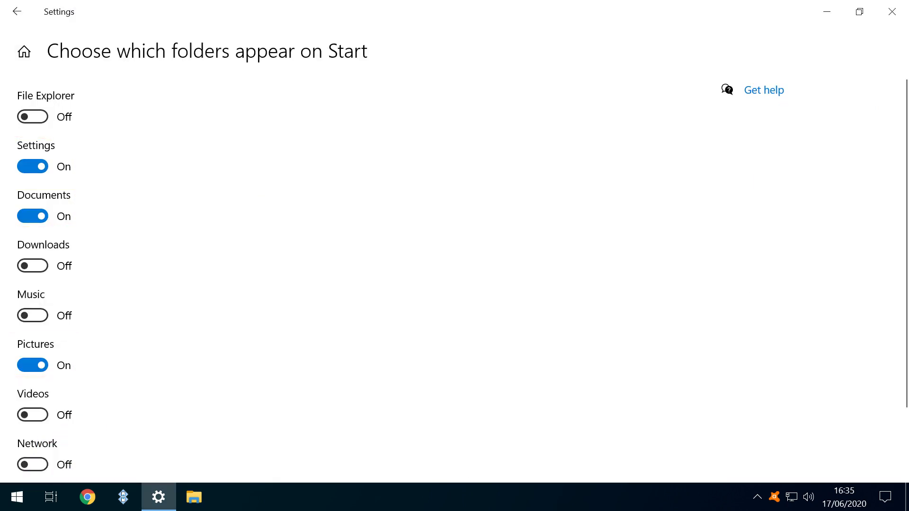
{"action": "left_click", "coordinate": [17, 497]}
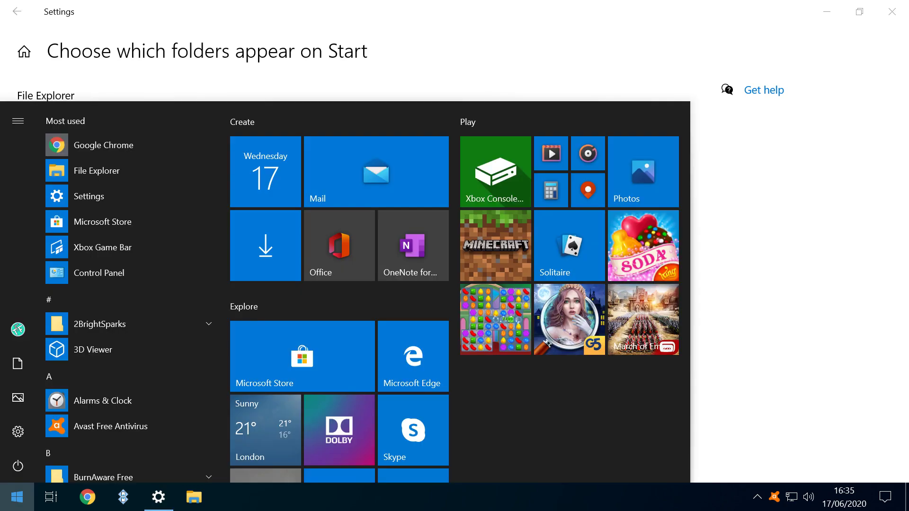
{"action": "mouse_move", "coordinate": [18, 431]}
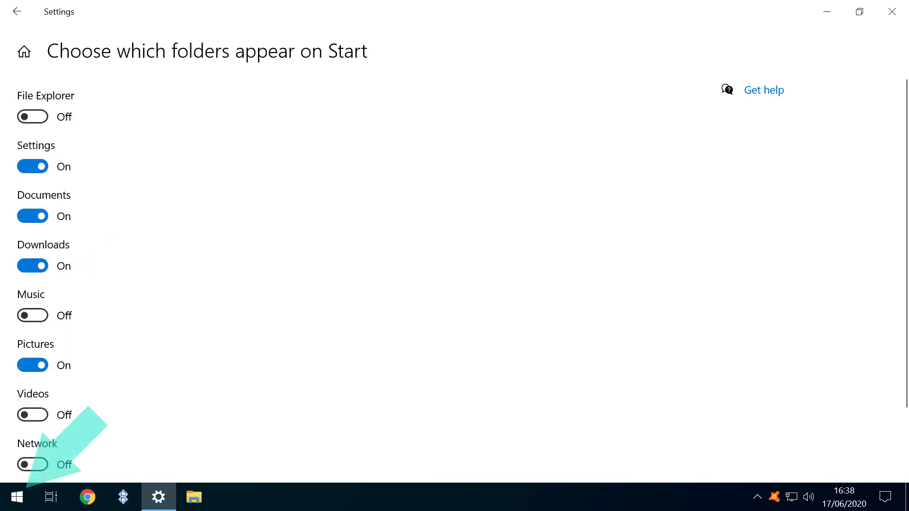
Step: Open the Downloads folder through its shortcut on the Start menu
{"action": "key", "text": "super"}
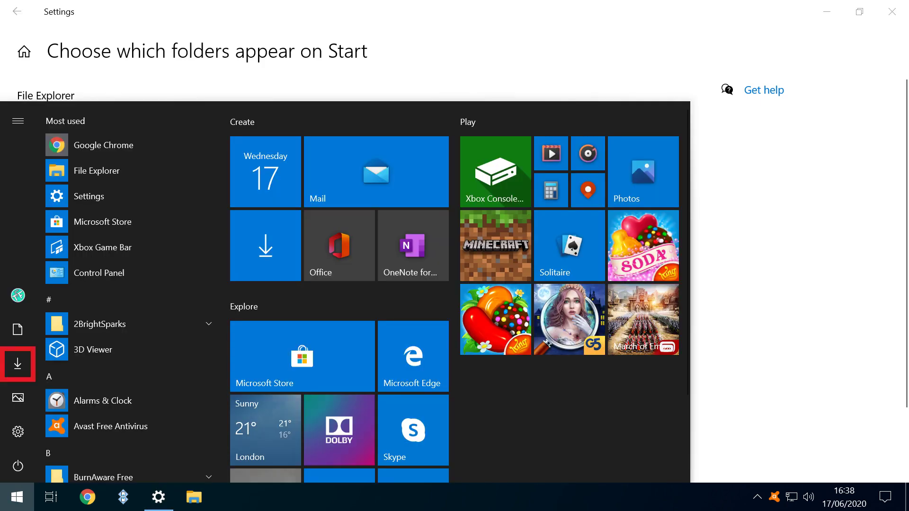
{"action": "mouse_move", "coordinate": [17, 364]}
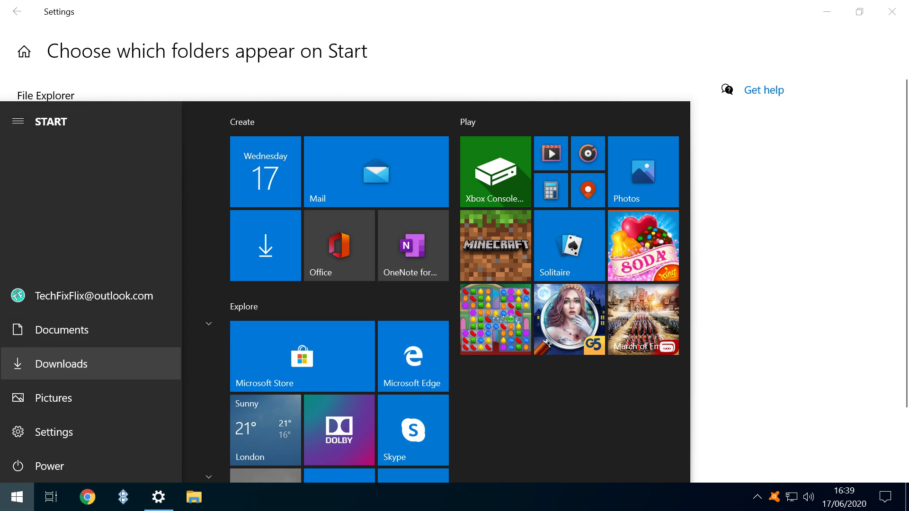
{"action": "left_click", "coordinate": [17, 364]}
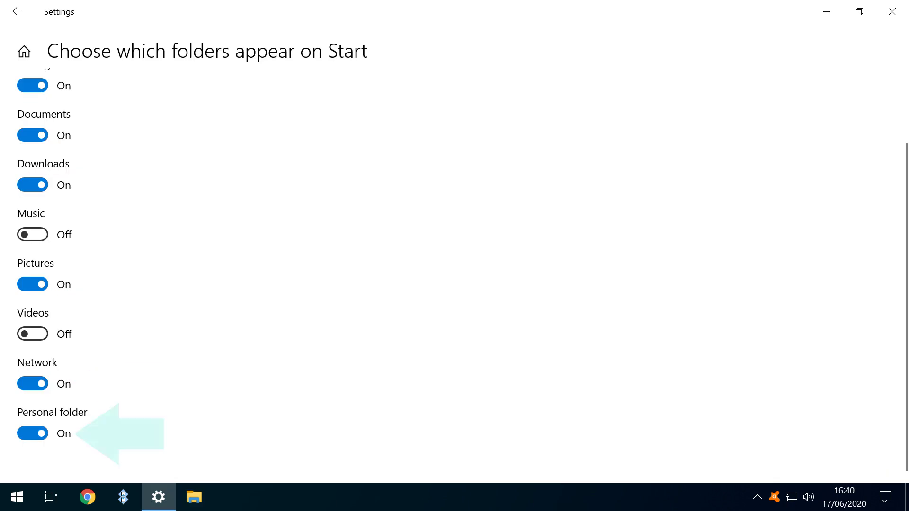
Step: Open the Personal folder through its shortcut on the Start menu
{"action": "key", "text": "super"}
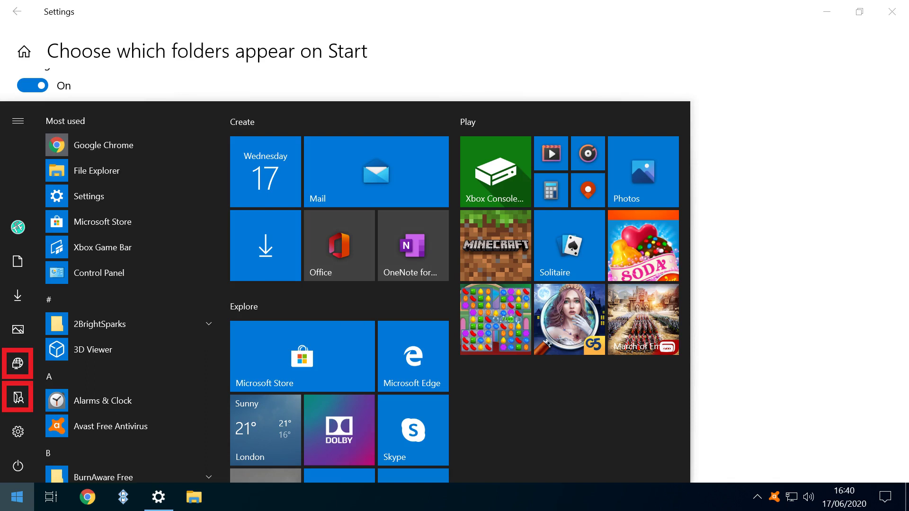
{"action": "mouse_move", "coordinate": [18, 363]}
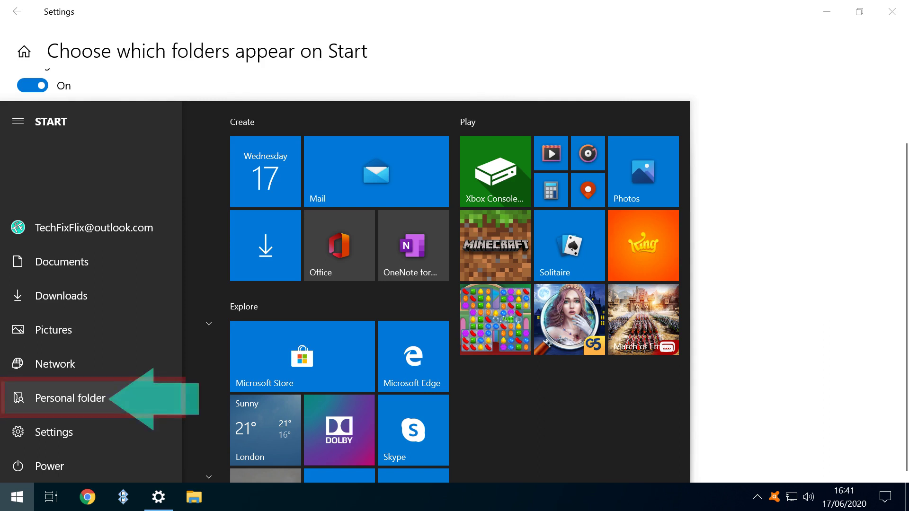
{"action": "left_click", "coordinate": [47, 398]}
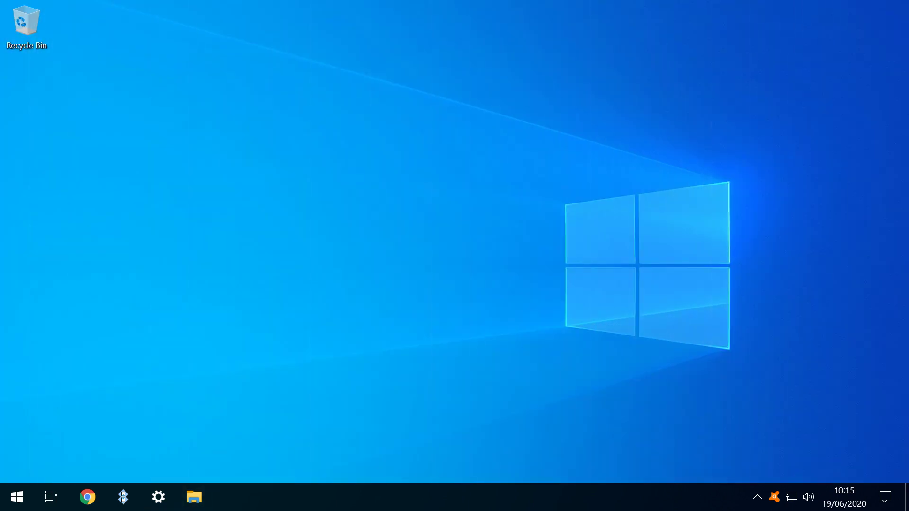
Step: Search for "Themes", apply the Windows (light) theme in the theme settings and close Settings
{"action": "left_click", "coordinate": [17, 497]}
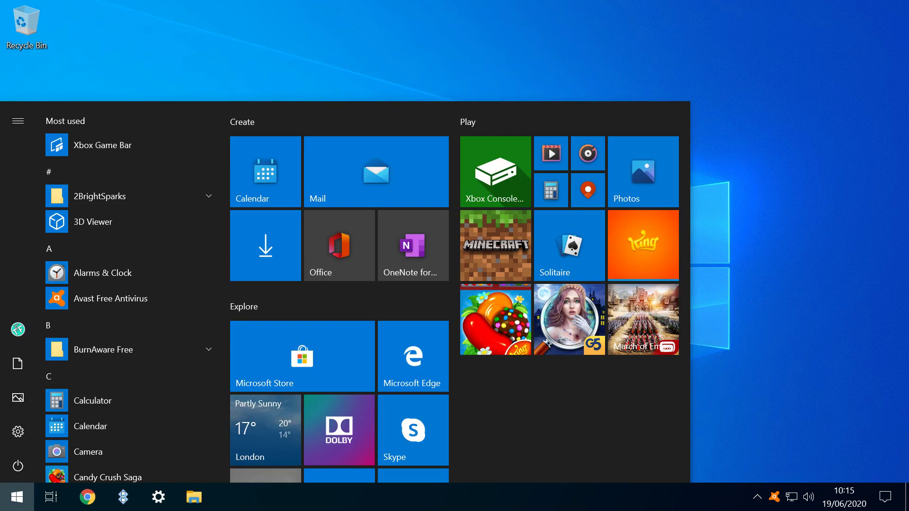
{"action": "type", "text": "Themes"}
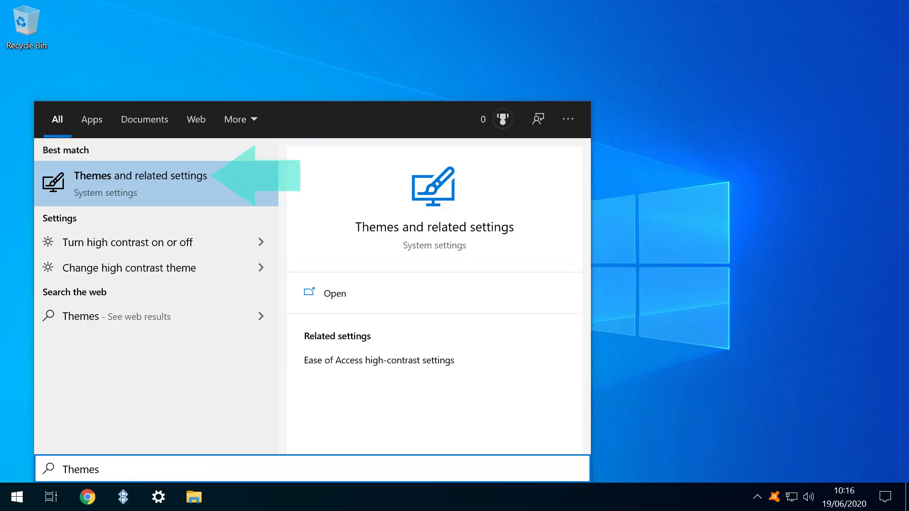
{"action": "key", "text": "Return"}
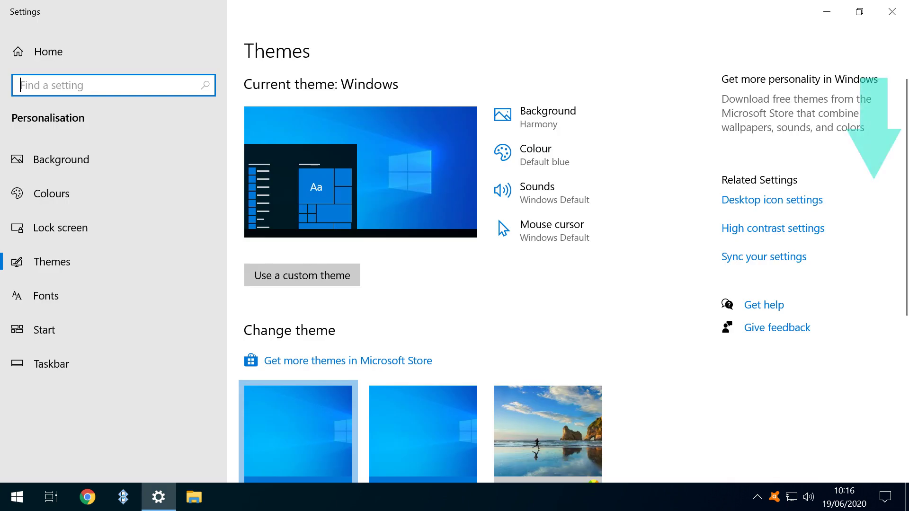
{"action": "scroll", "coordinate": [568, 285], "scroll_direction": "down", "scroll_amount": 5}
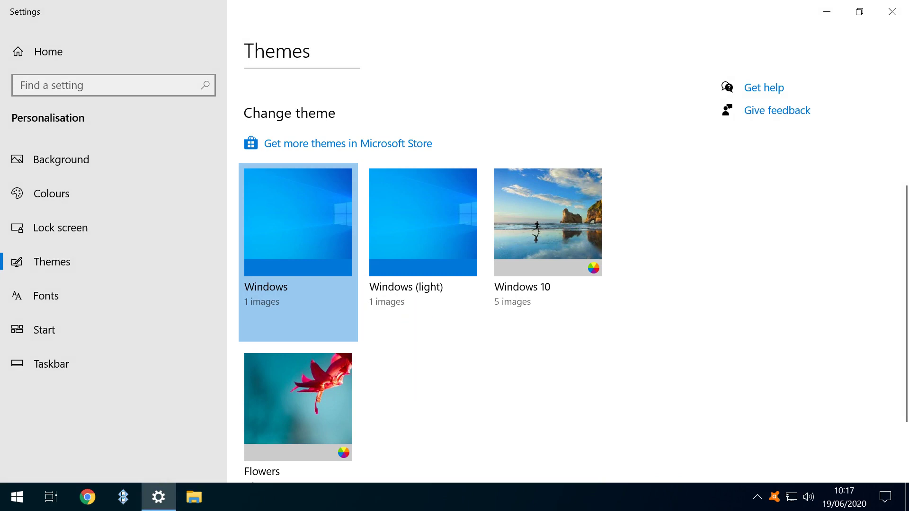
{"action": "left_click", "coordinate": [423, 252]}
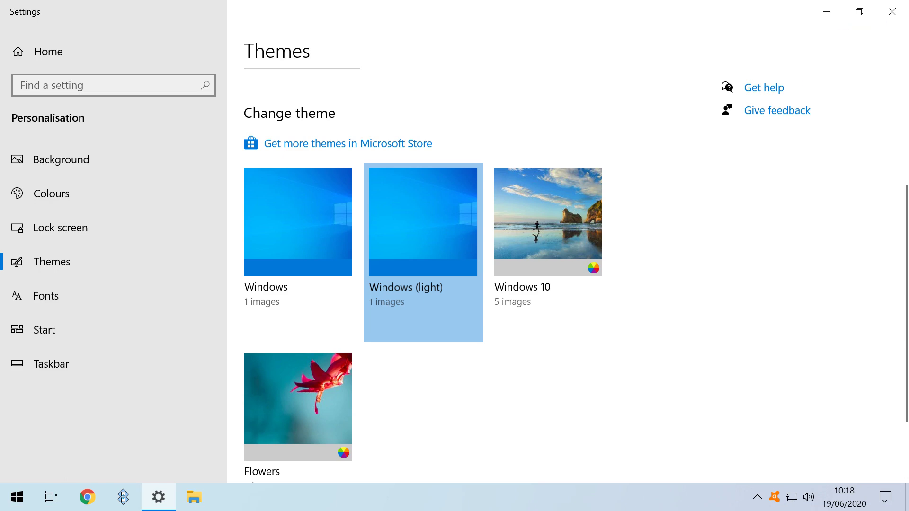
{"action": "left_click", "coordinate": [891, 12]}
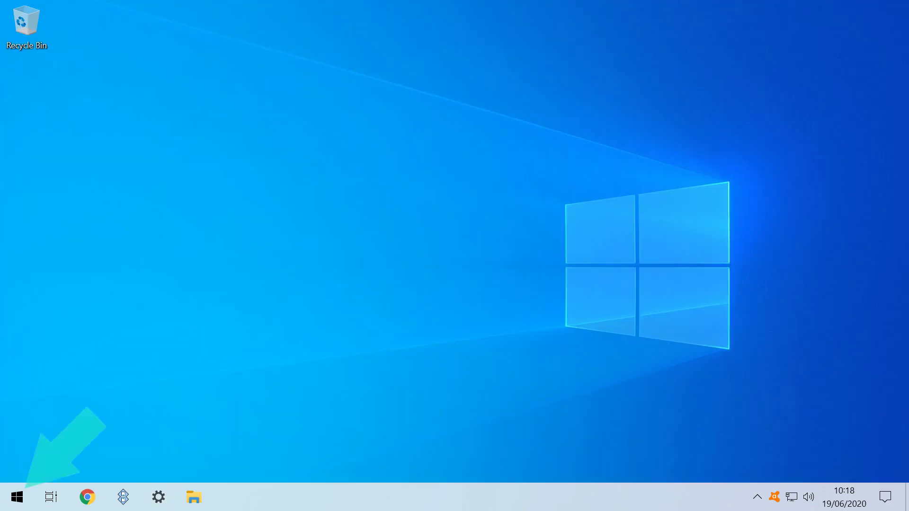
Step: Uninstall Candy Crush Saga using its tile in the Start menu's Play group
{"action": "key", "text": "super"}
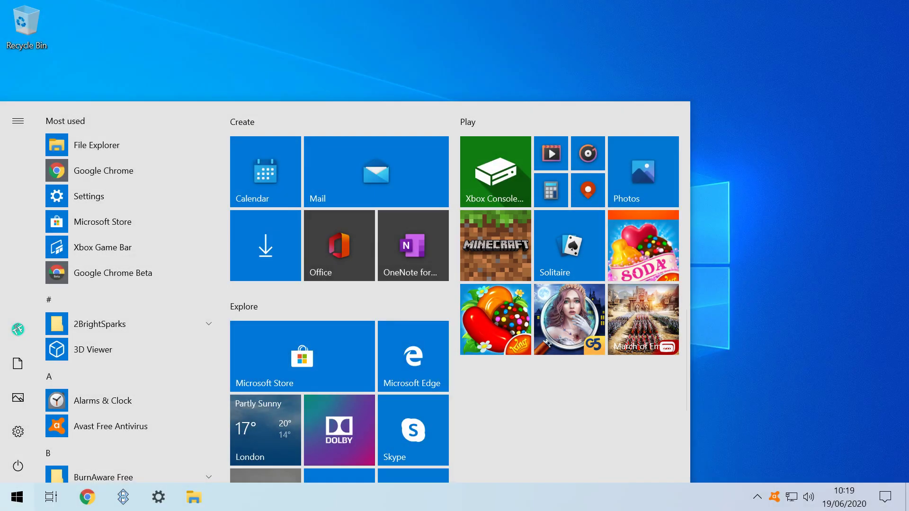
{"action": "right_click", "coordinate": [504, 311]}
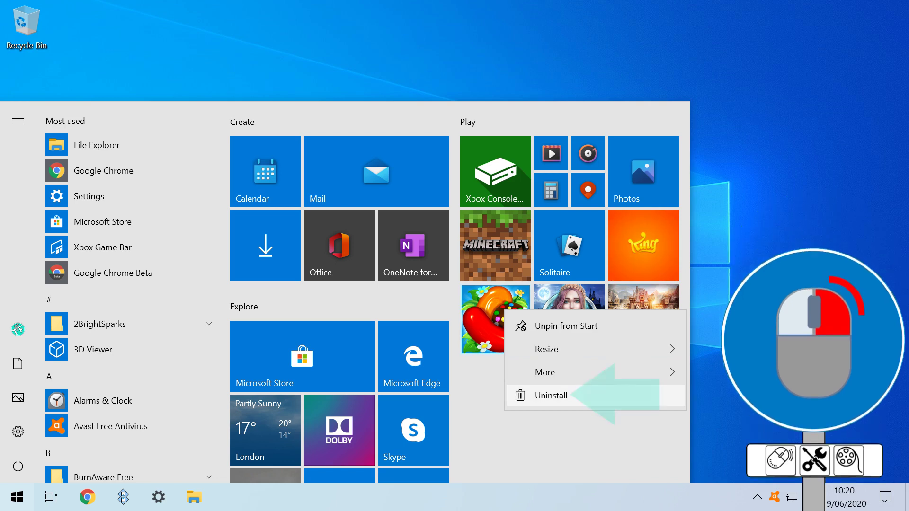
{"action": "left_click", "coordinate": [550, 395]}
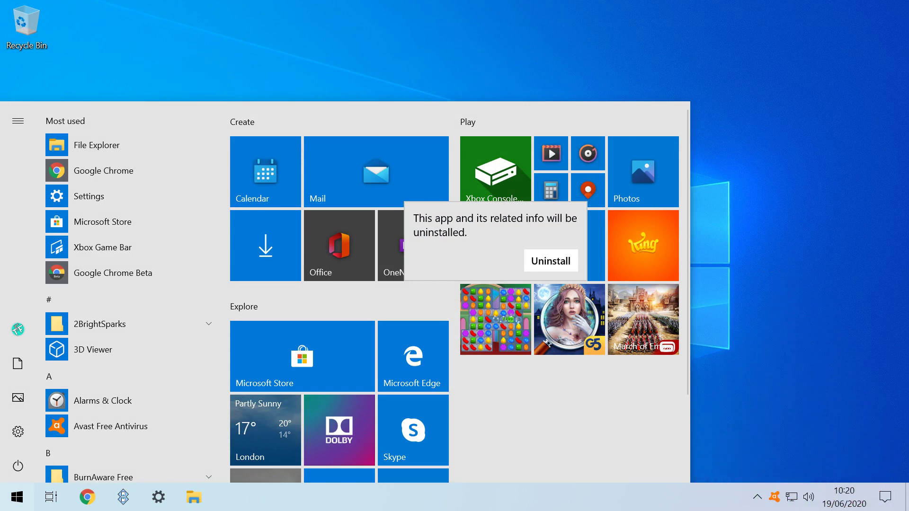
{"action": "left_click", "coordinate": [550, 261]}
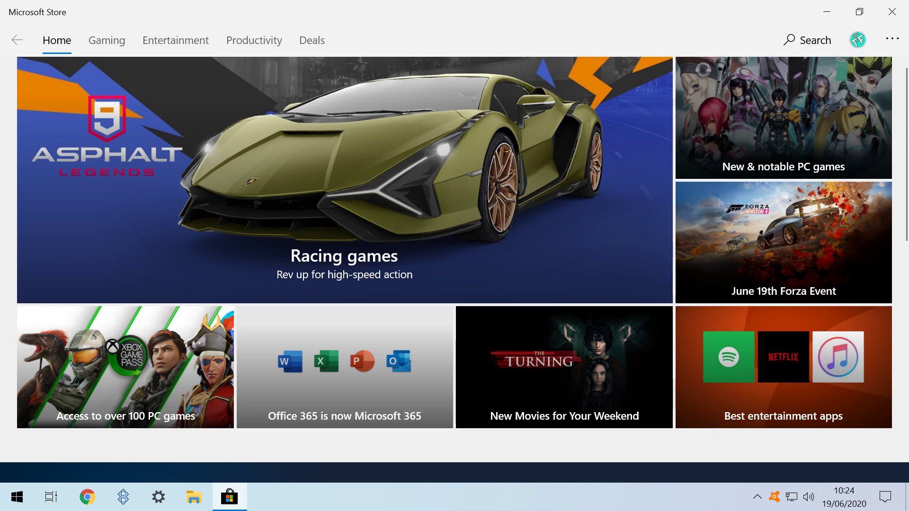
Step: Open My Library in the Microsoft Store
{"action": "left_click", "coordinate": [892, 39]}
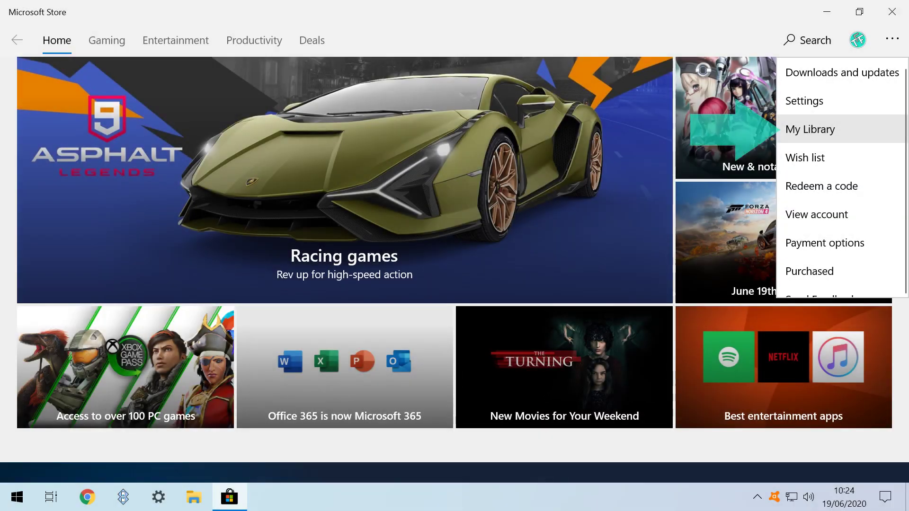
{"action": "left_click", "coordinate": [810, 129]}
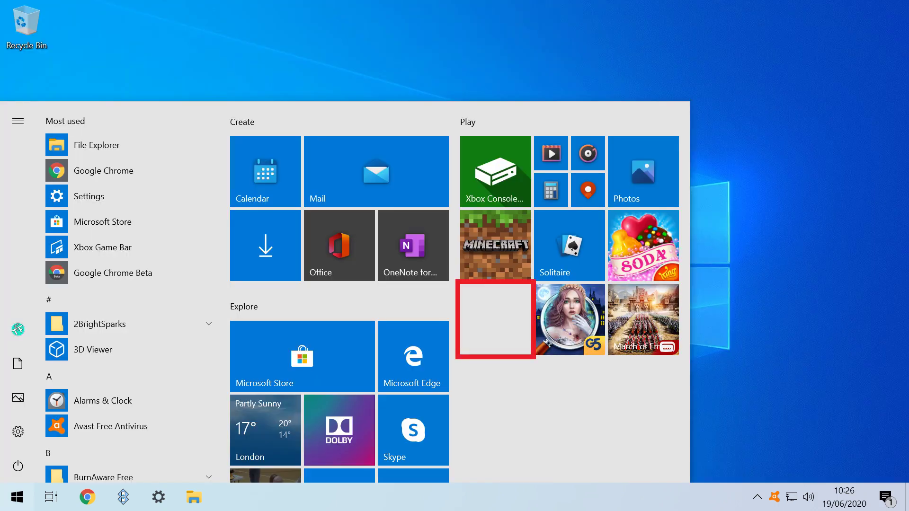
Step: Pin Candy Crush Saga from the Start menu's app list to Start
{"action": "scroll", "coordinate": [132, 376], "scroll_direction": "down", "scroll_amount": 4}
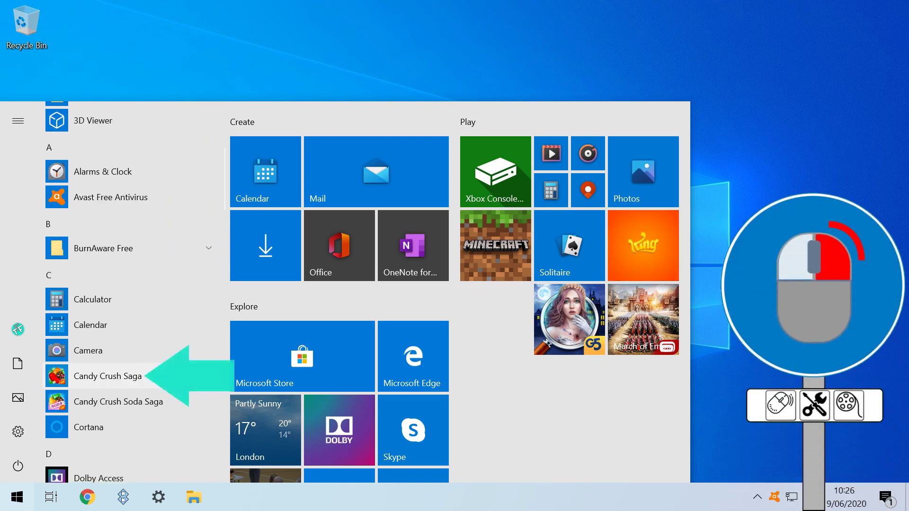
{"action": "right_click", "coordinate": [168, 380]}
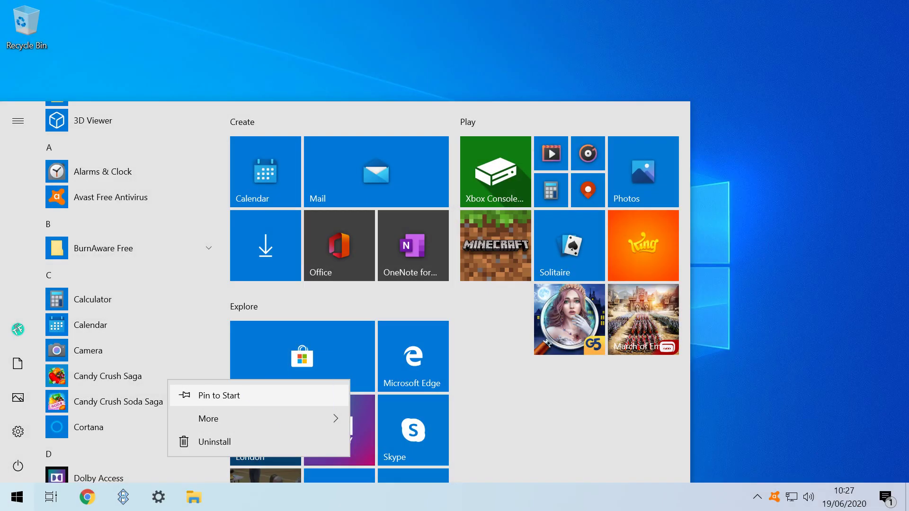
{"action": "left_click", "coordinate": [219, 396]}
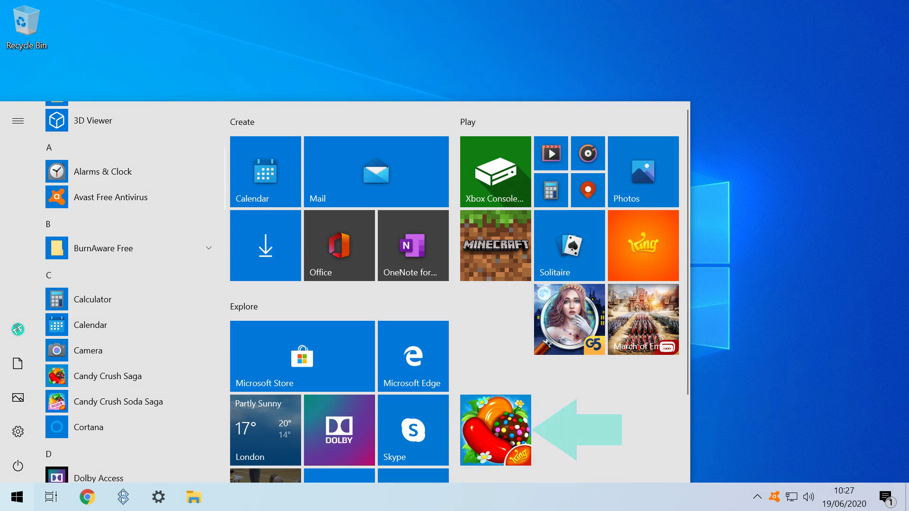